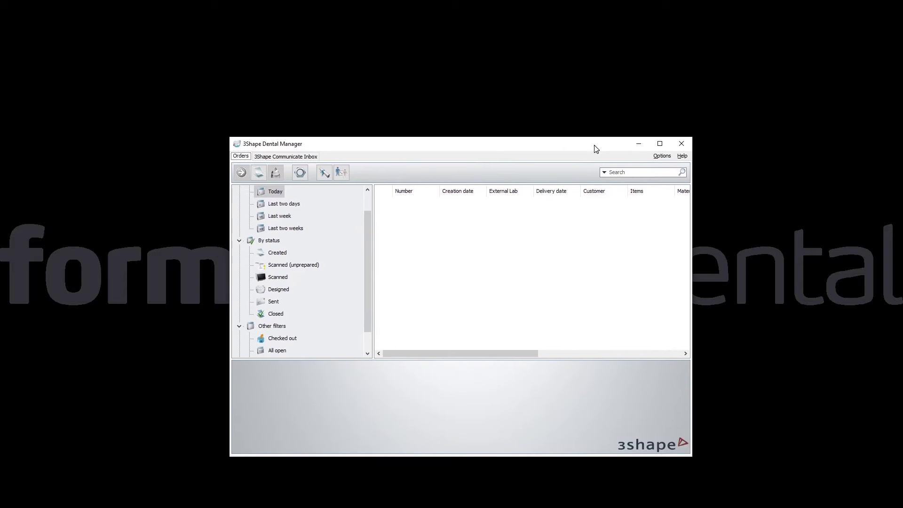
- Centre the Dental Manager window, start a new order, and pick a lower-right tooth
{"action": "left_click_drag", "start_coordinate": [582, 365], "coordinate": [597, 131]}
{"action": "right_click", "coordinate": [519, 248]}
{"action": "left_click", "coordinate": [536, 253]}
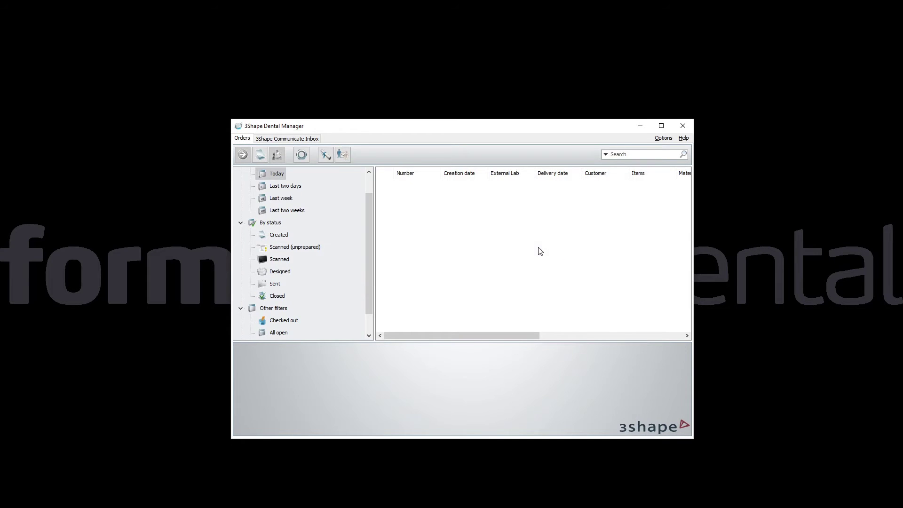
{"action": "left_click", "coordinate": [400, 368]}
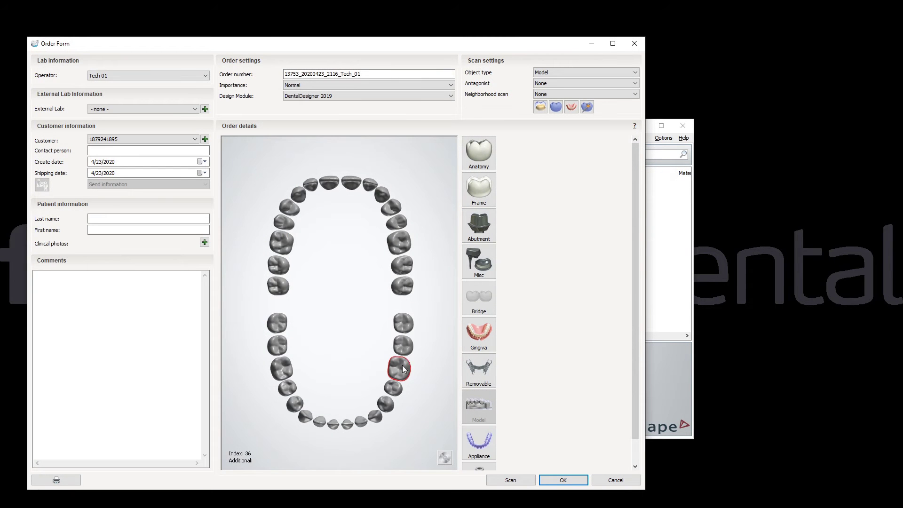
- Make the chosen tooth a crown scanned from a digital impression
{"action": "left_click", "coordinate": [478, 152]}
{"action": "left_click", "coordinate": [621, 72]}
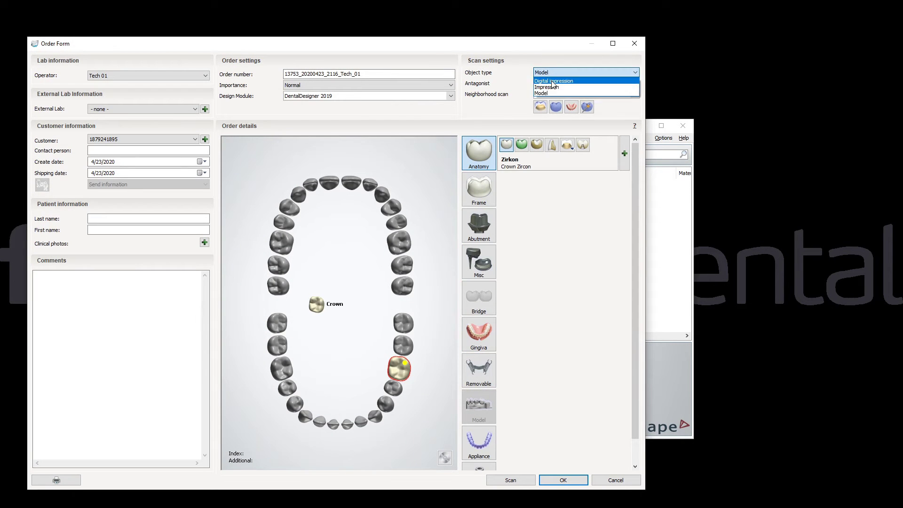
{"action": "left_click", "coordinate": [565, 83]}
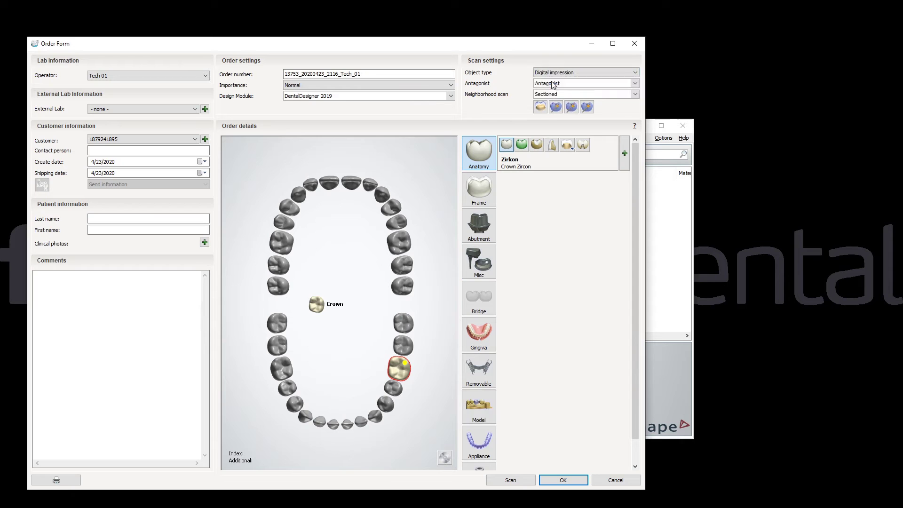
- Add a model in Formlabs Model material, then cancel the test order
{"action": "left_click", "coordinate": [487, 413]}
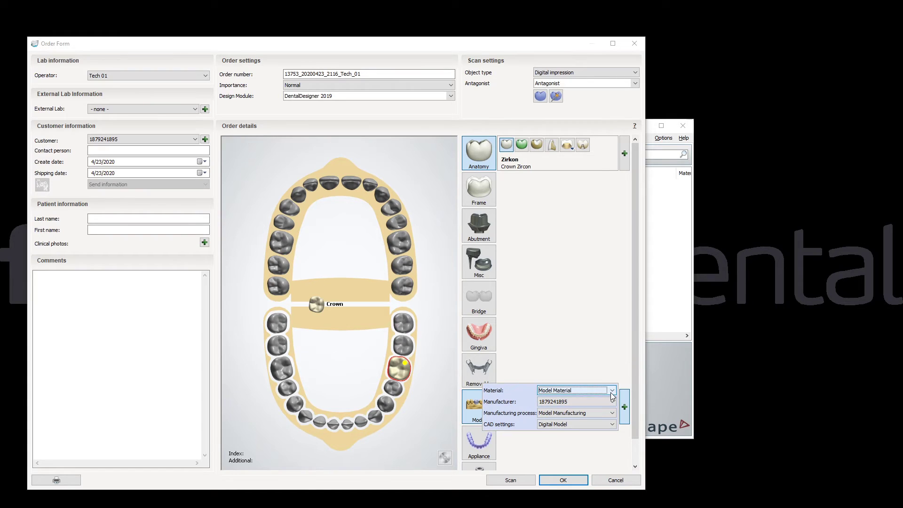
{"action": "left_click", "coordinate": [612, 390]}
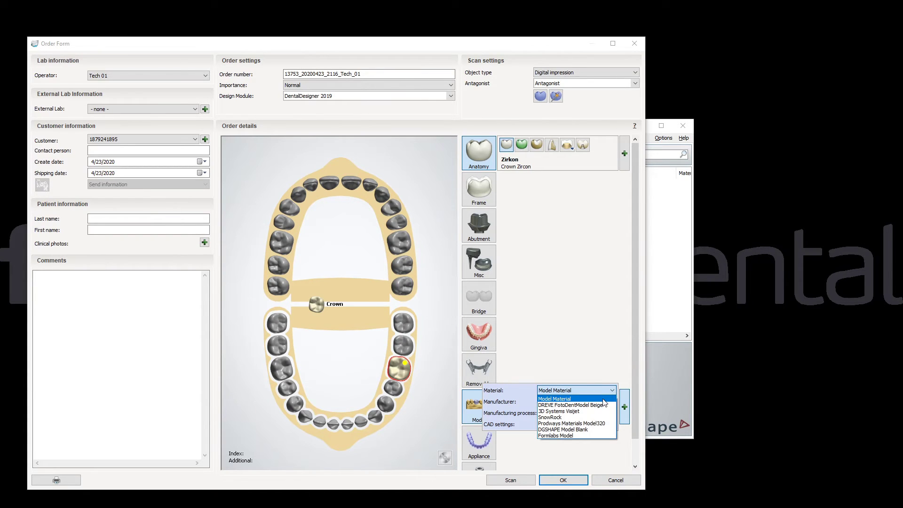
{"action": "left_click", "coordinate": [582, 436]}
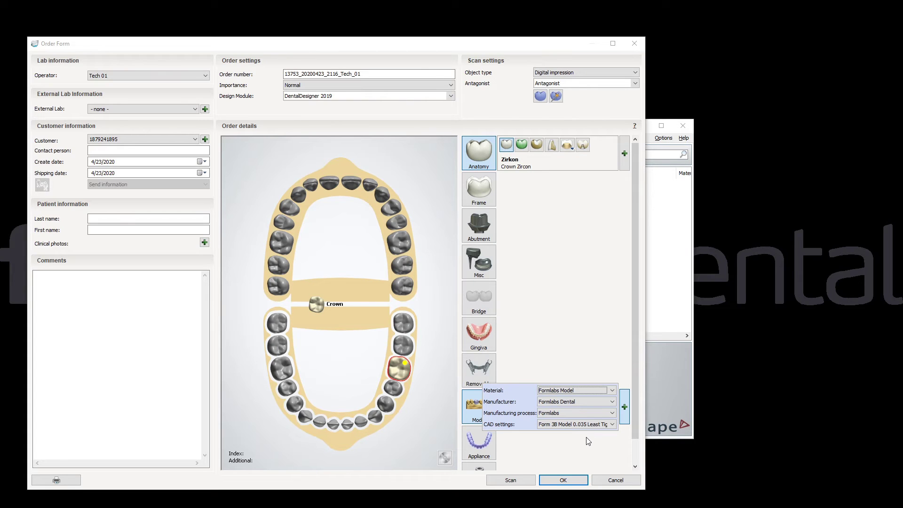
{"action": "left_click", "coordinate": [587, 441]}
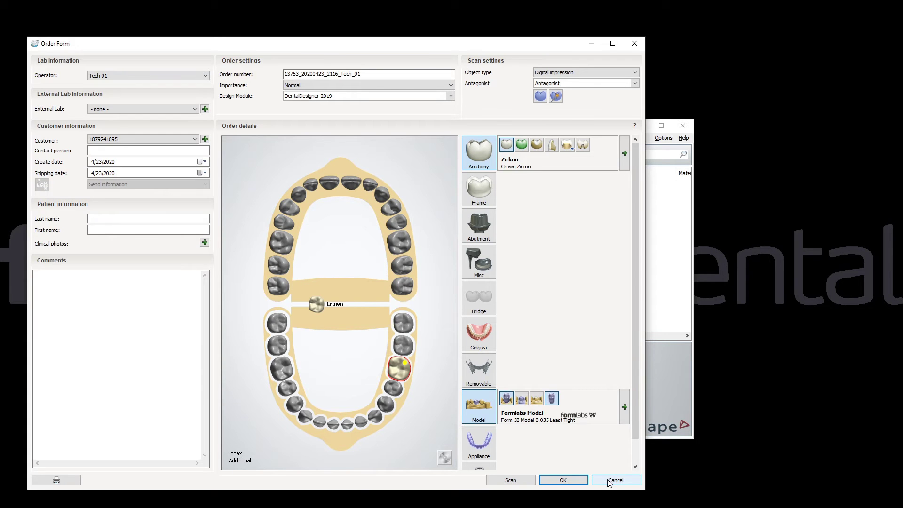
{"action": "left_click", "coordinate": [608, 481]}
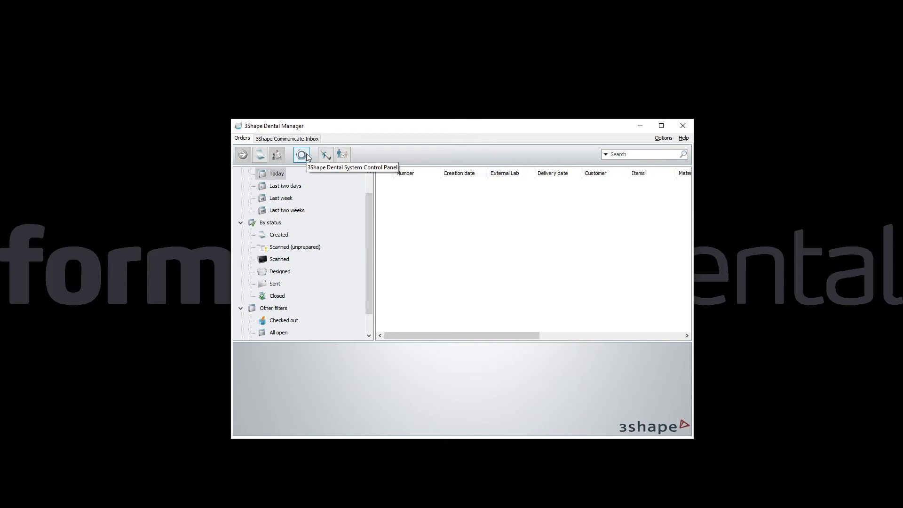
- Open the Dental System Control Panel, enlarge it, and show Digital model design
{"action": "left_click", "coordinate": [302, 155]}
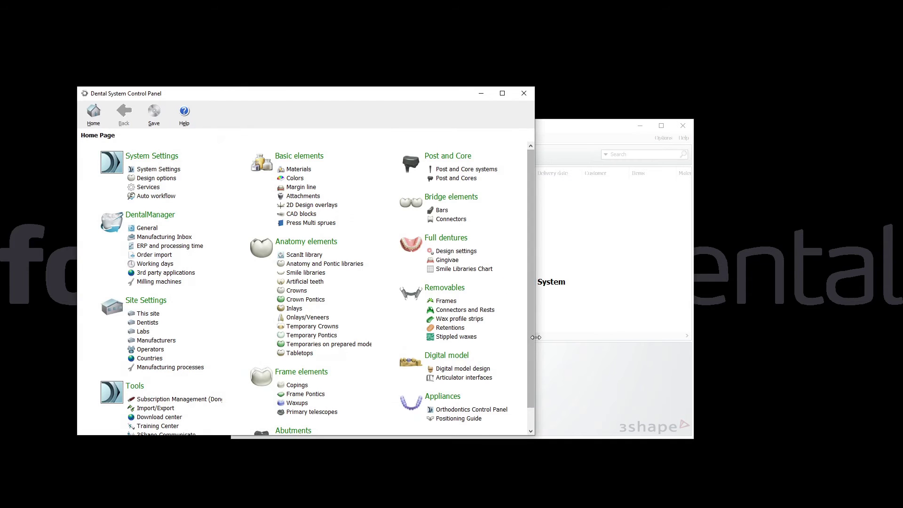
{"action": "left_click_drag", "start_coordinate": [535, 346], "coordinate": [624, 345]}
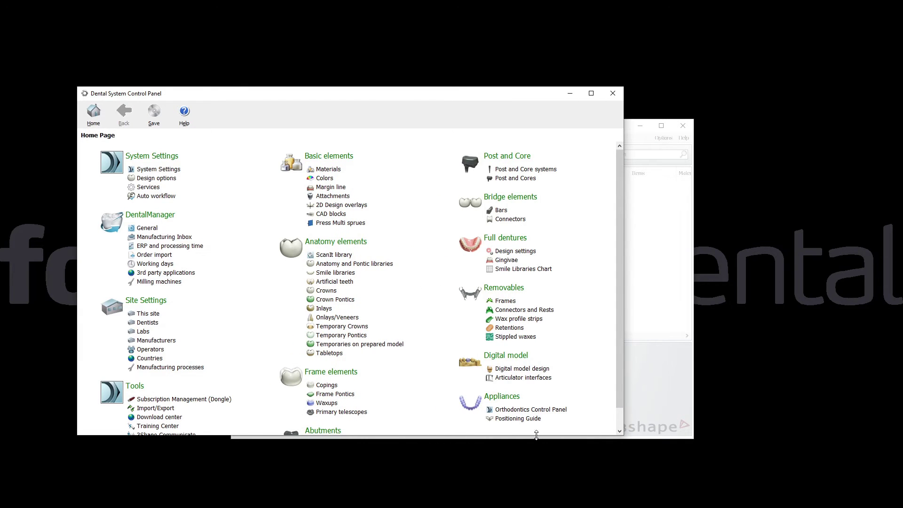
{"action": "left_click_drag", "start_coordinate": [537, 436], "coordinate": [537, 463]}
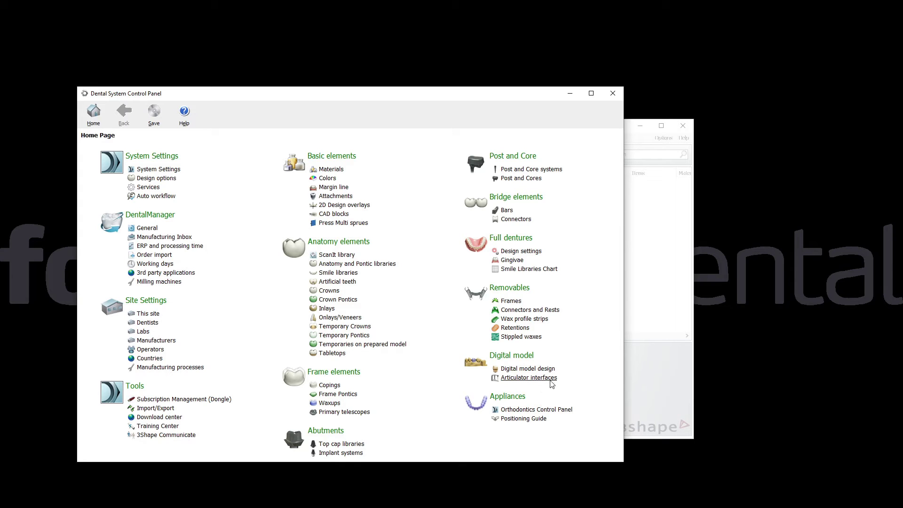
{"action": "left_click", "coordinate": [523, 369]}
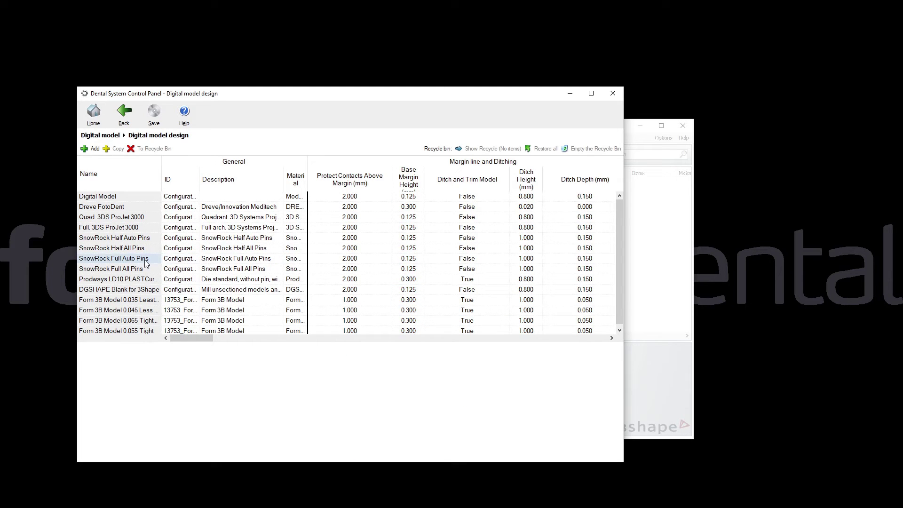
- Select the four Form 3B Model rows, from 0.035 through the last Form 3B row
{"action": "left_click", "coordinate": [139, 300]}
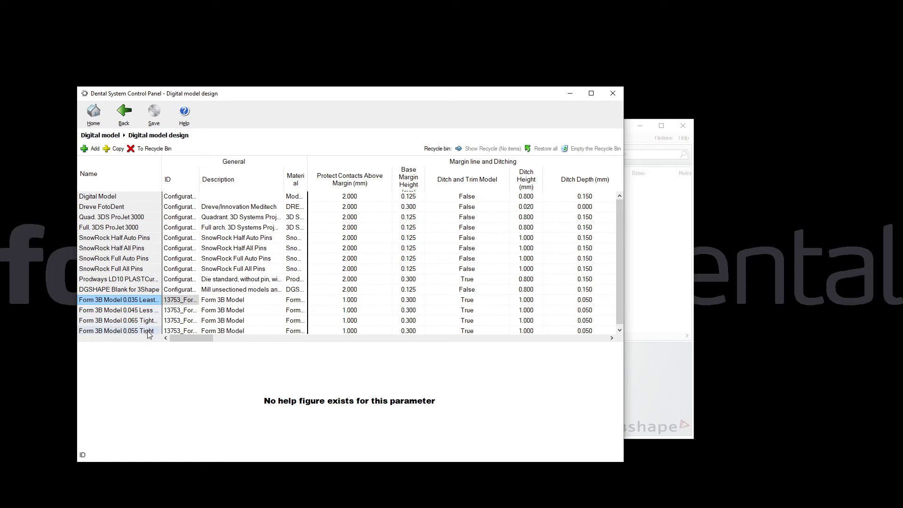
{"action": "left_click", "coordinate": [149, 331], "text": "shift"}
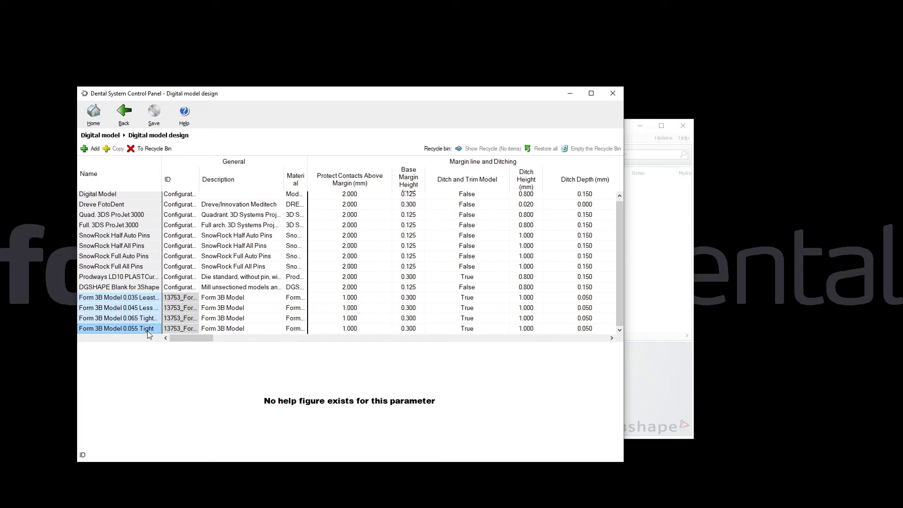
{"action": "left_click", "coordinate": [144, 298]}
- Drag the Form 3B rows to the top, with 0.055 Tight first and 0.065 Tight second
{"action": "left_click_drag", "start_coordinate": [145, 298], "coordinate": [146, 196]}
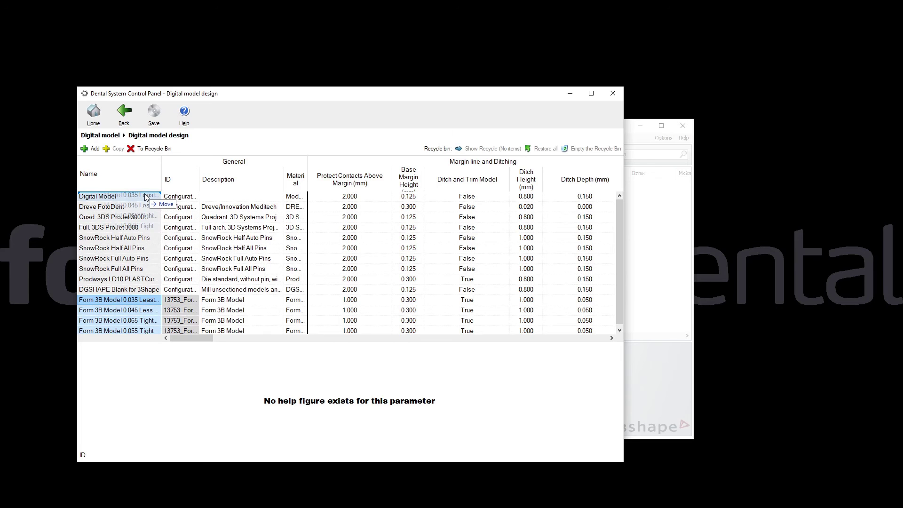
{"action": "left_click_drag", "start_coordinate": [145, 196], "coordinate": [146, 197]}
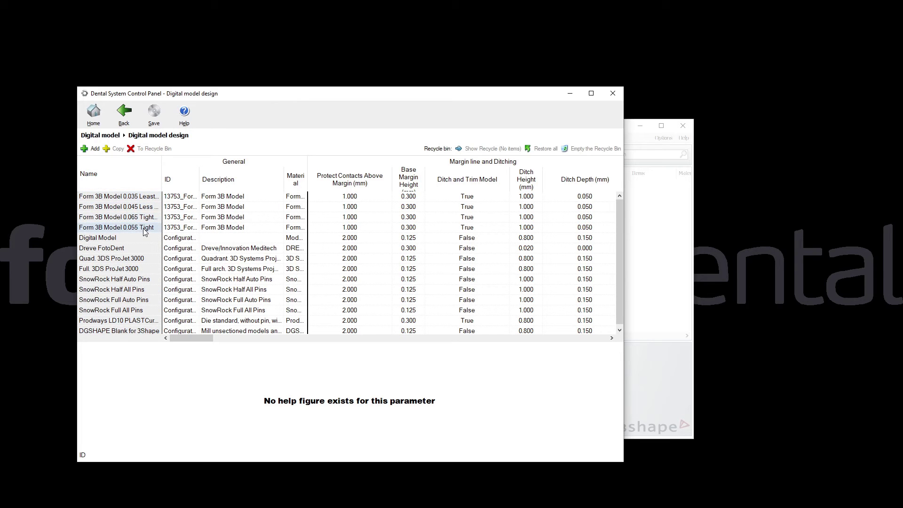
{"action": "left_click_drag", "start_coordinate": [144, 233], "coordinate": [141, 198]}
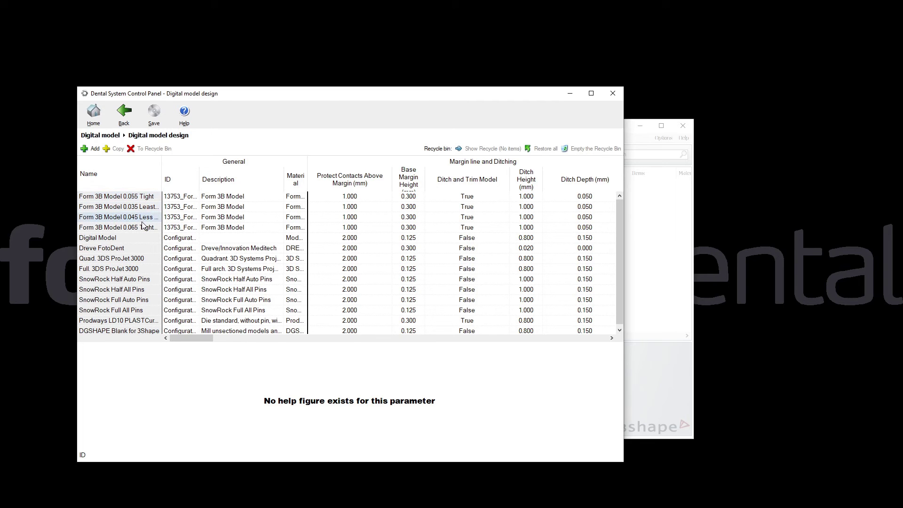
{"action": "left_click_drag", "start_coordinate": [143, 227], "coordinate": [143, 214]}
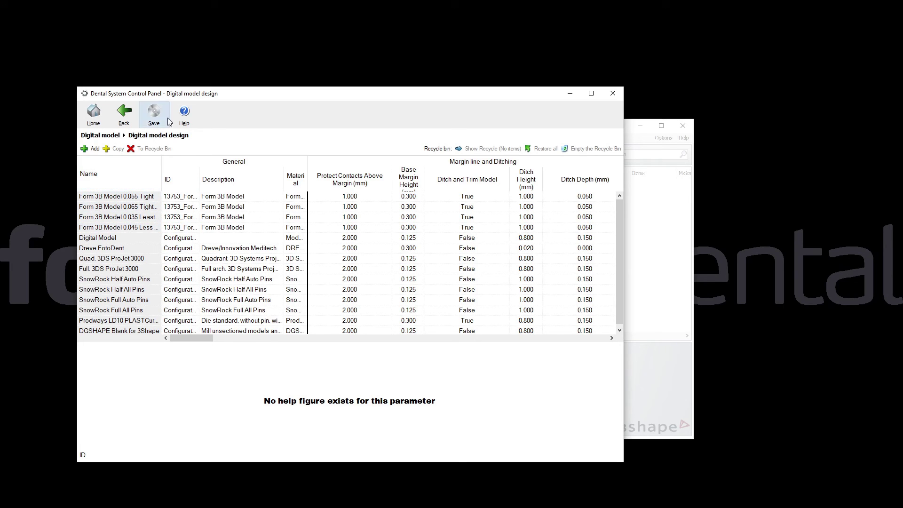
- Close the control panel and answer Yes to save the reordered list
{"action": "left_click", "coordinate": [614, 94]}
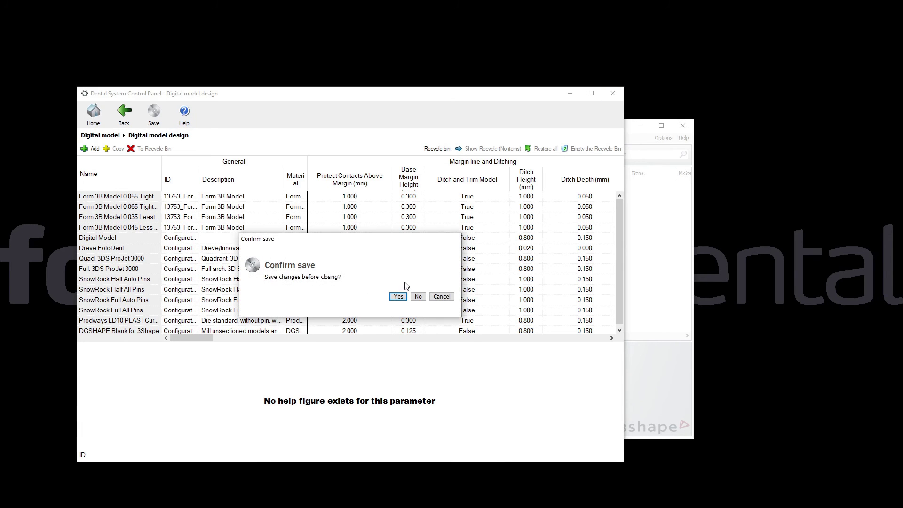
{"action": "left_click", "coordinate": [399, 298]}
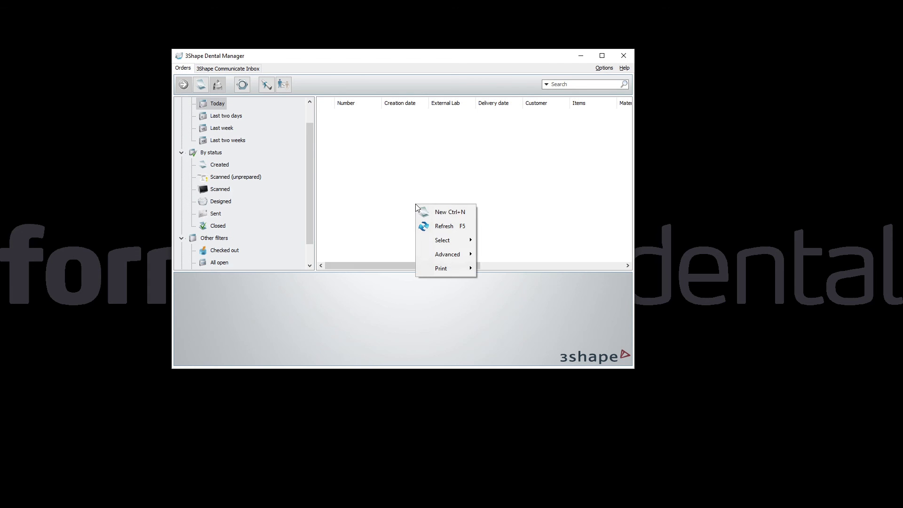
- Create an order with a lower-right Zirkon crown and digital impression, then add a model to check its default
{"action": "left_click", "coordinate": [430, 213]}
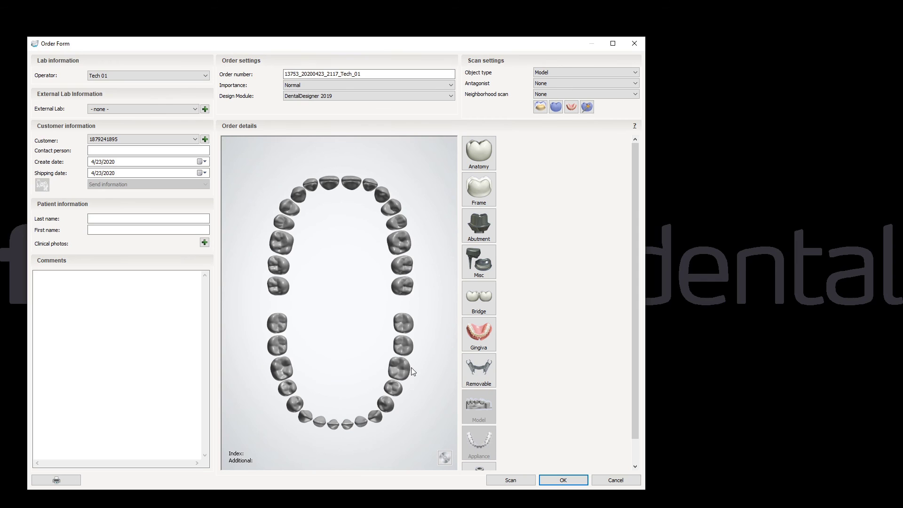
{"action": "left_click", "coordinate": [412, 372]}
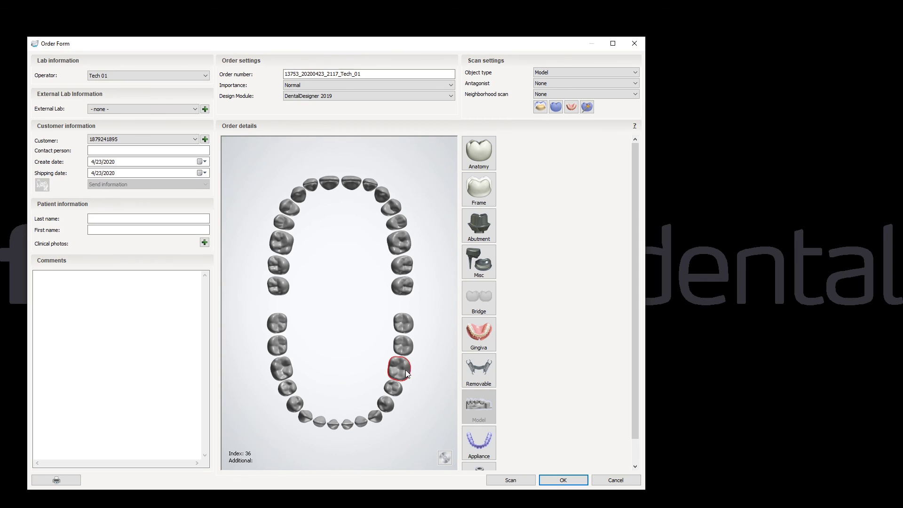
{"action": "left_click", "coordinate": [492, 151]}
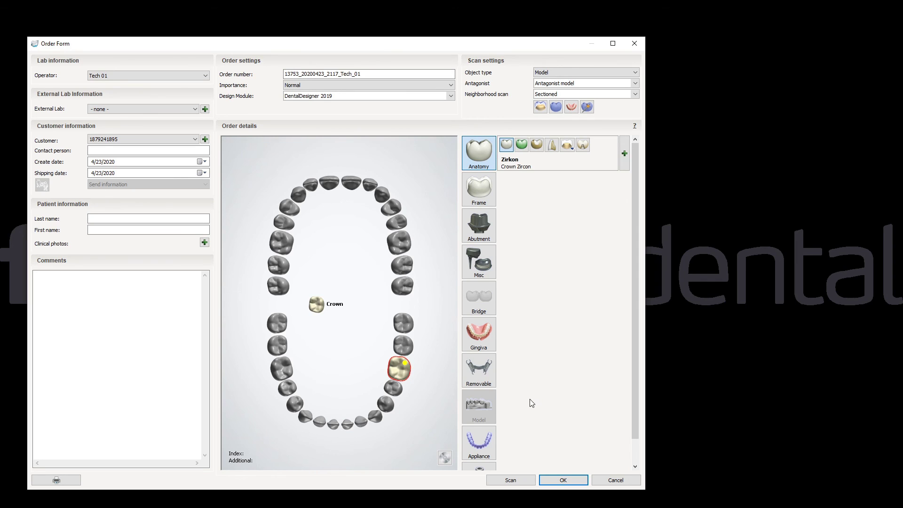
{"action": "left_click", "coordinate": [611, 74]}
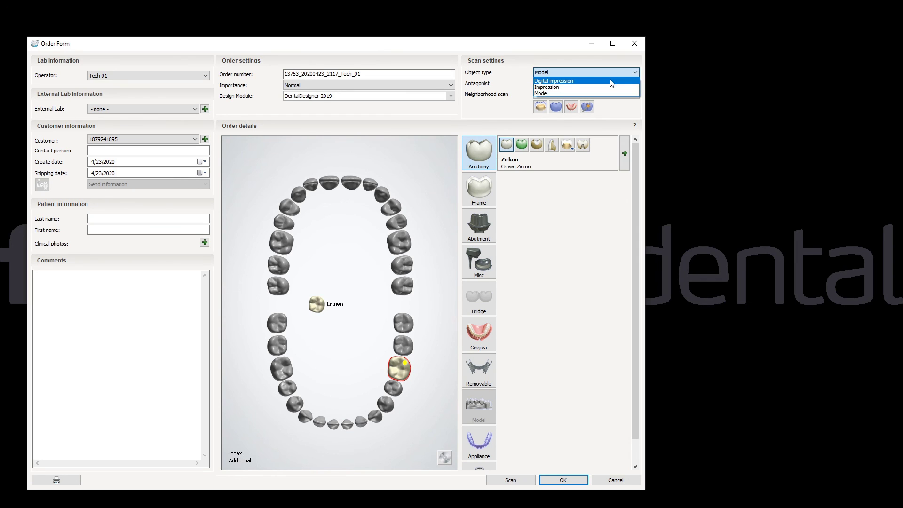
{"action": "left_click", "coordinate": [611, 84]}
{"action": "left_click", "coordinate": [480, 410]}
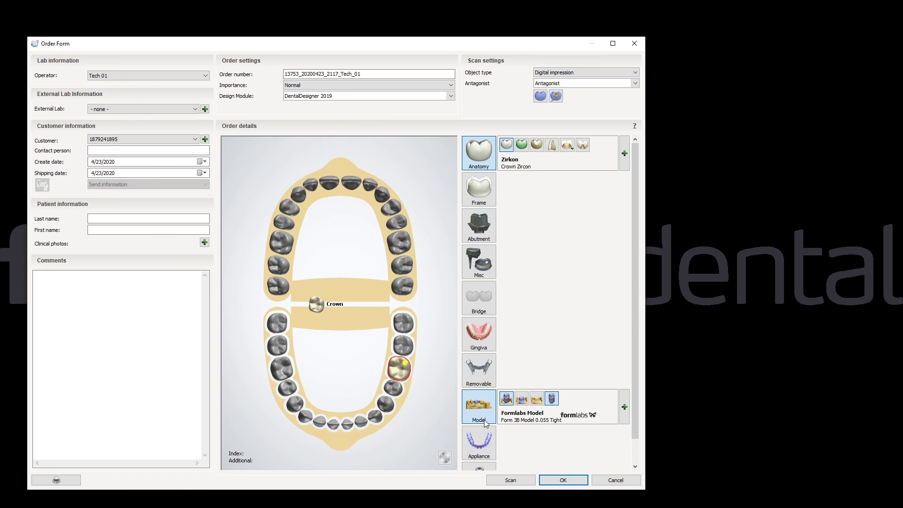